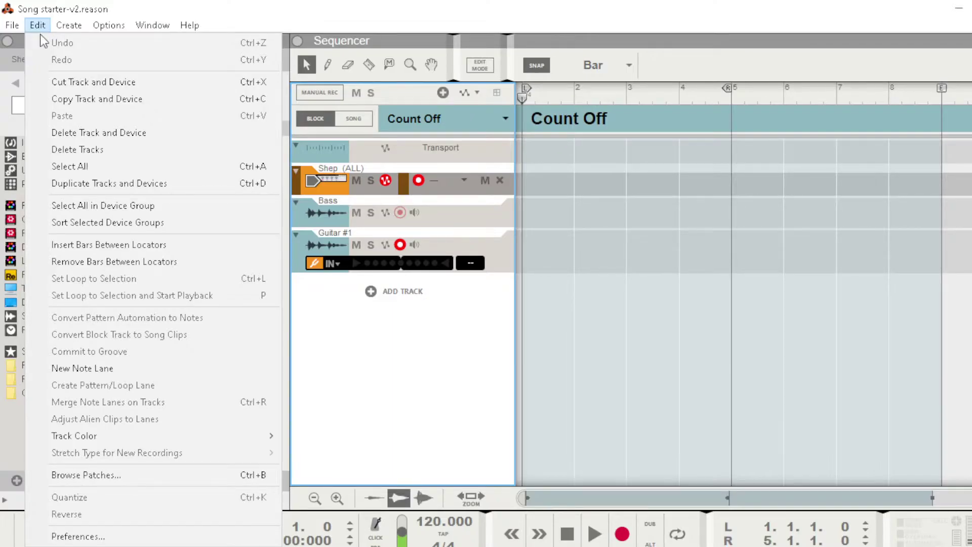
# Step: Open the Control Surfaces preferences
pyautogui.click(78, 536)
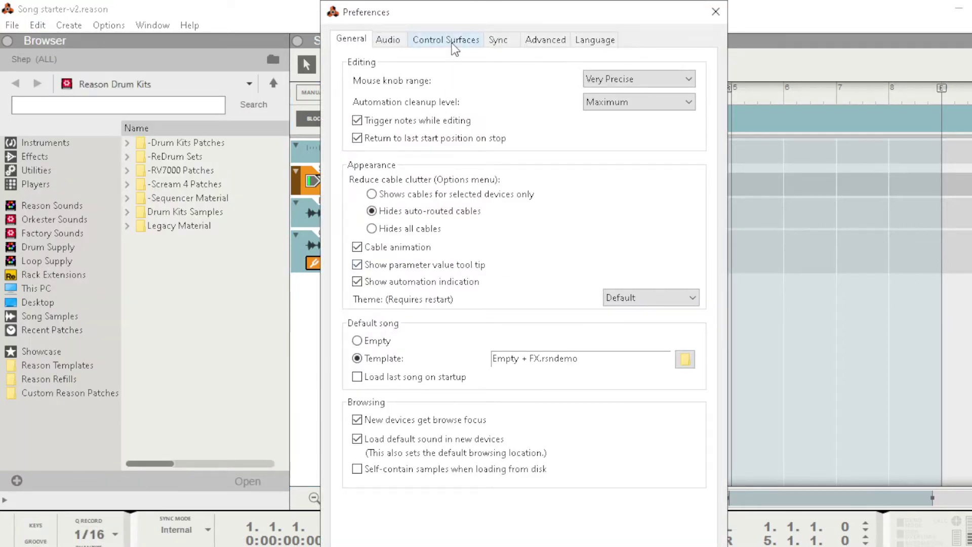
pyautogui.click(454, 44)
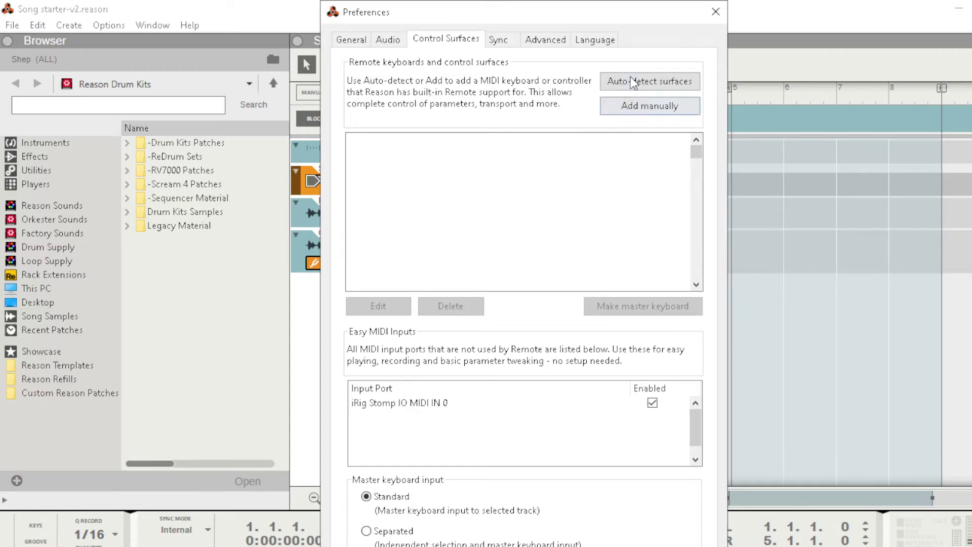
pyautogui.click(637, 108)
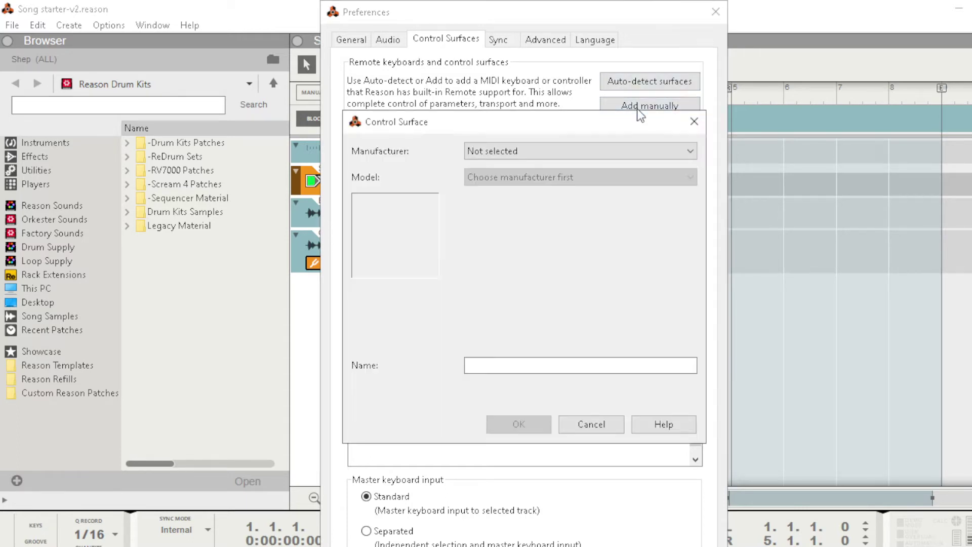
pyautogui.click(688, 151)
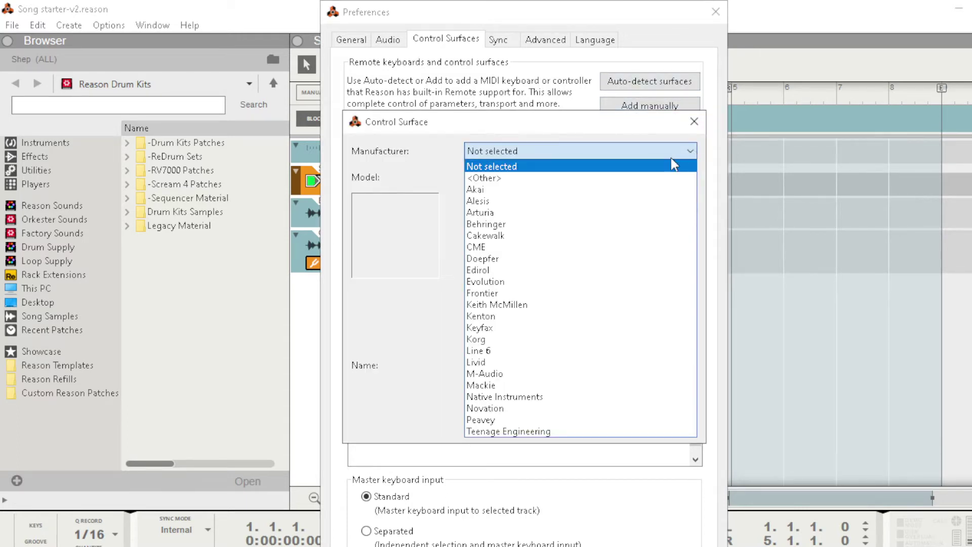
pyautogui.click(655, 179)
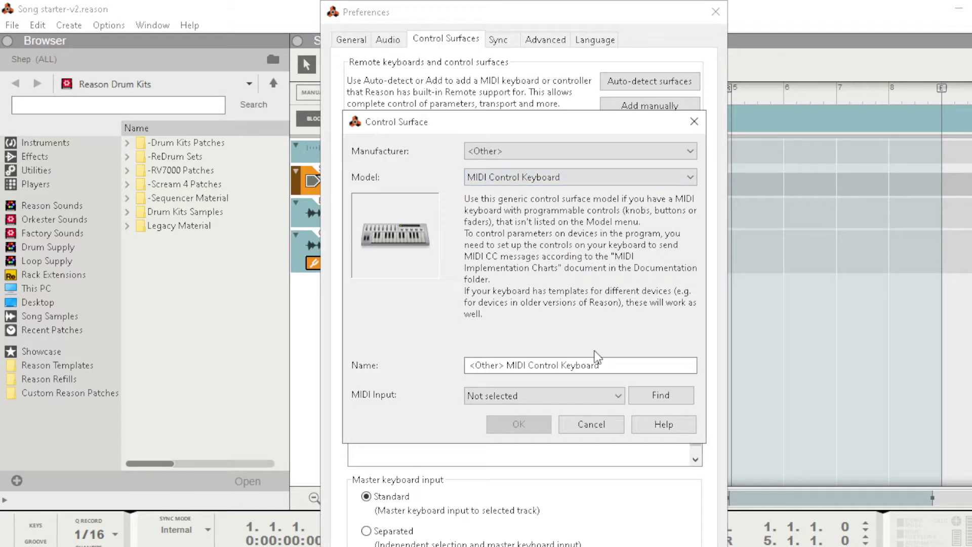
pyautogui.click(691, 176)
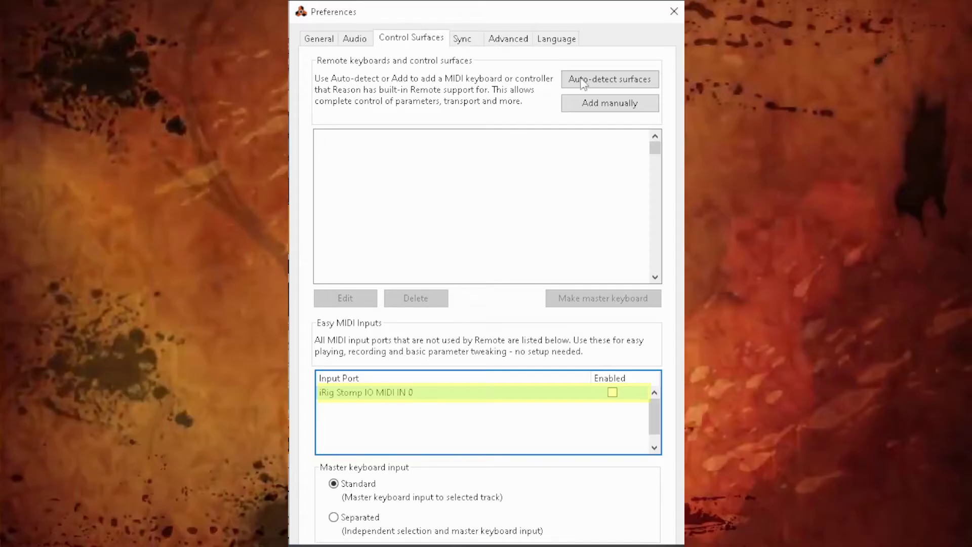
# Step: Try to auto-detect the connected control surfaces
pyautogui.click(609, 80)
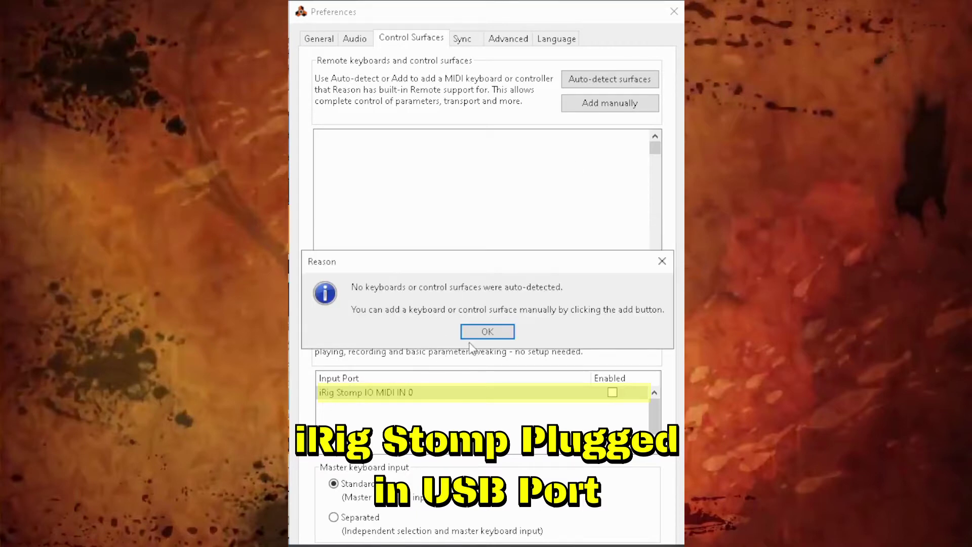
pyautogui.click(487, 332)
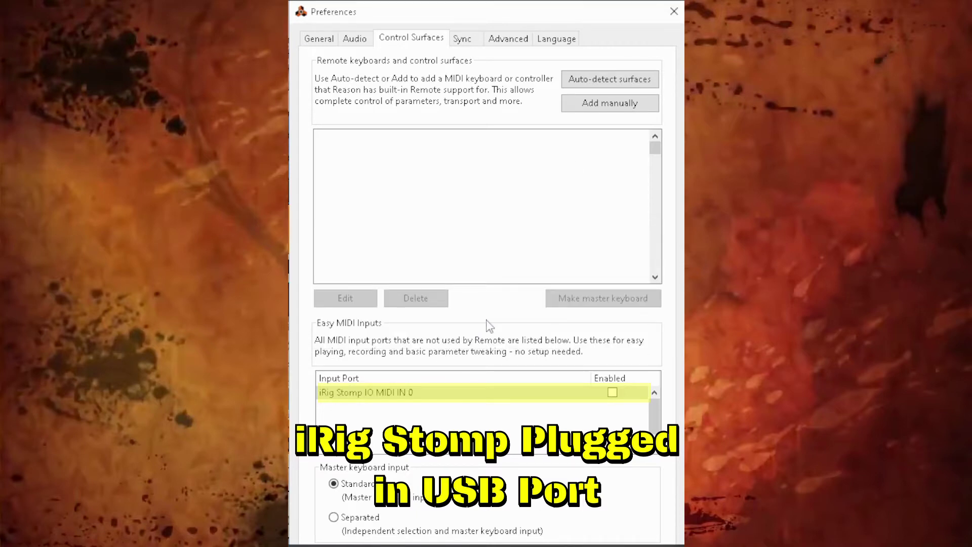
# Step: Manually add an <Other> MIDI Control Keyboard control surface, using Find to choose iRig Stomp IO MIDI IN 0 as its MIDI input
pyautogui.click(607, 105)
pyautogui.click(637, 152)
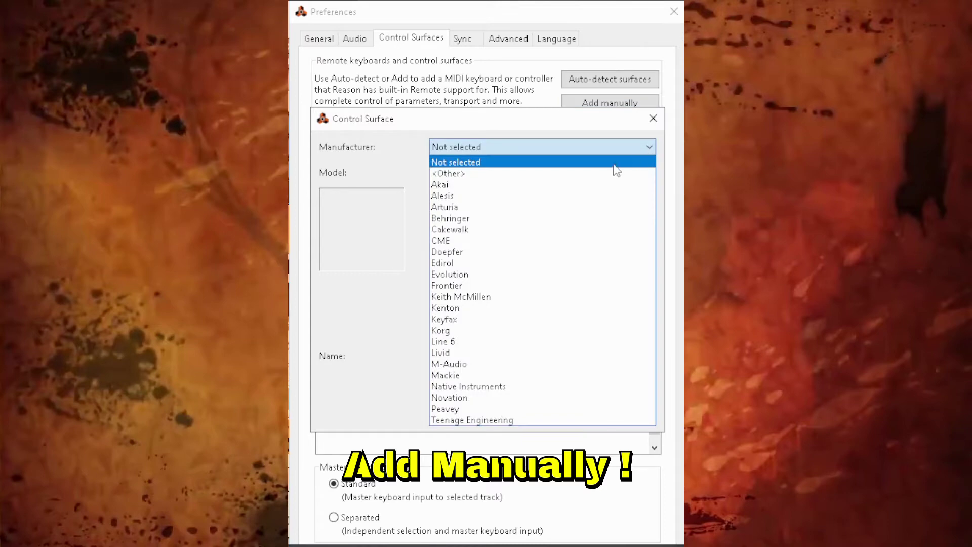
pyautogui.click(604, 175)
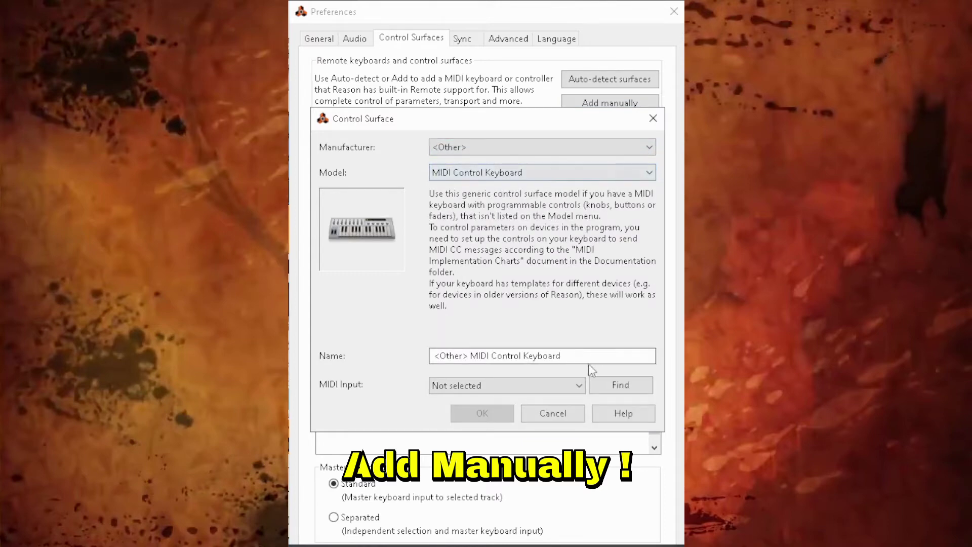
pyautogui.click(579, 386)
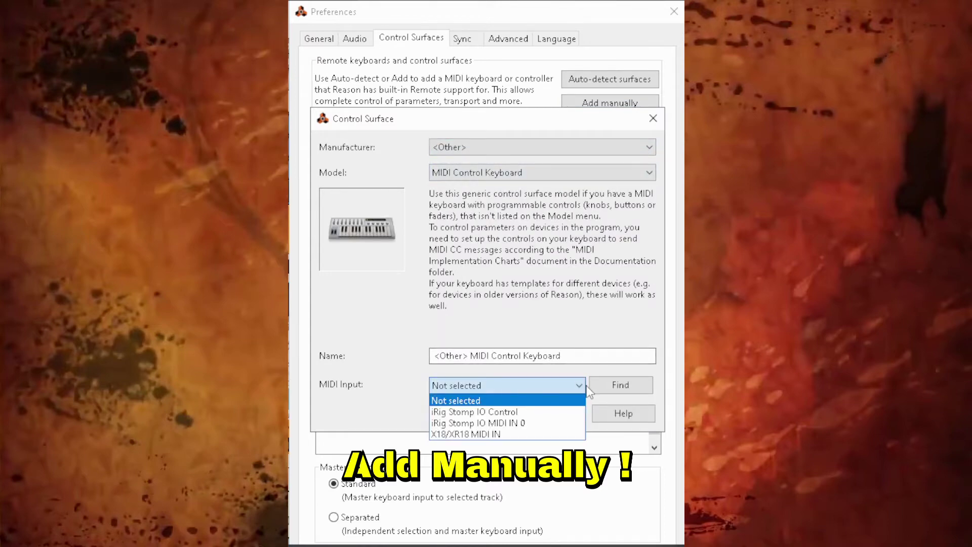
pyautogui.click(544, 412)
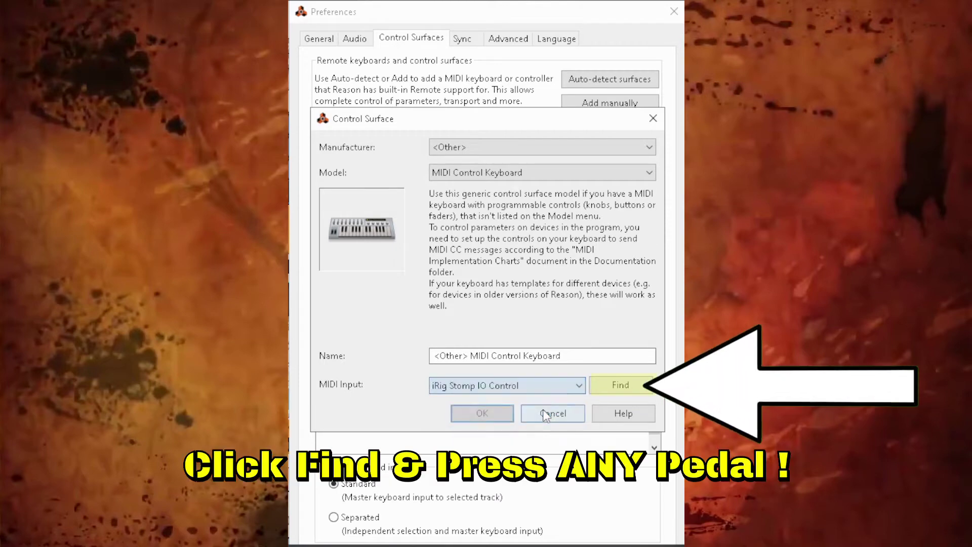
pyautogui.click(612, 389)
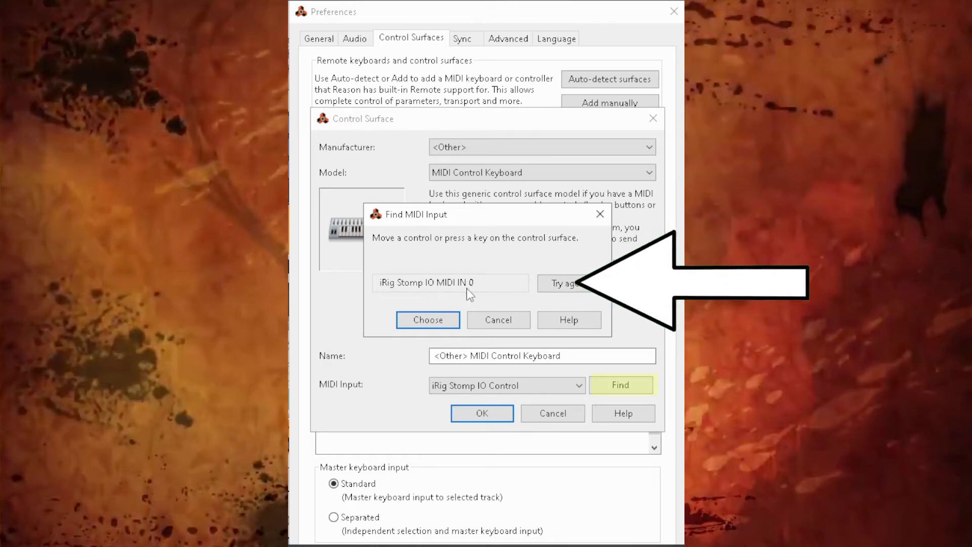
pyautogui.click(438, 323)
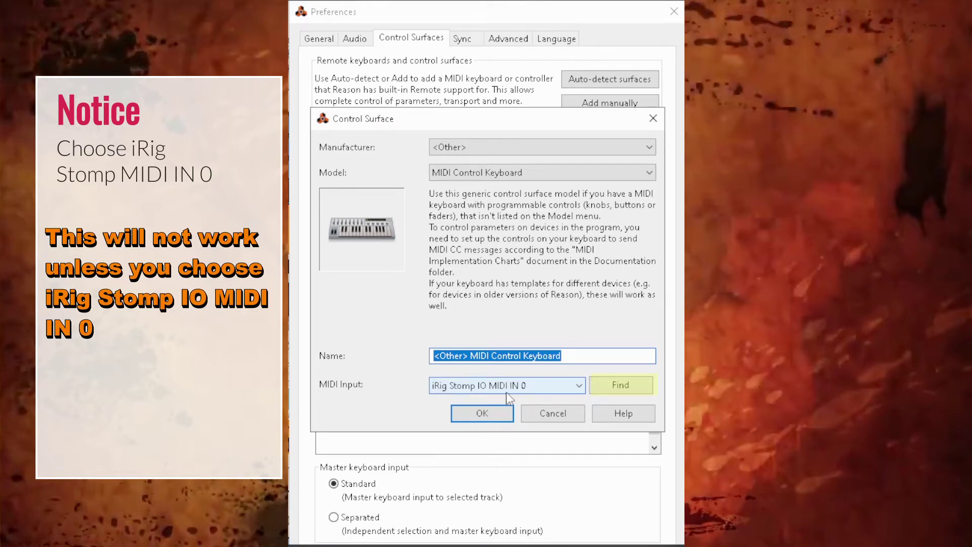
pyautogui.click(505, 416)
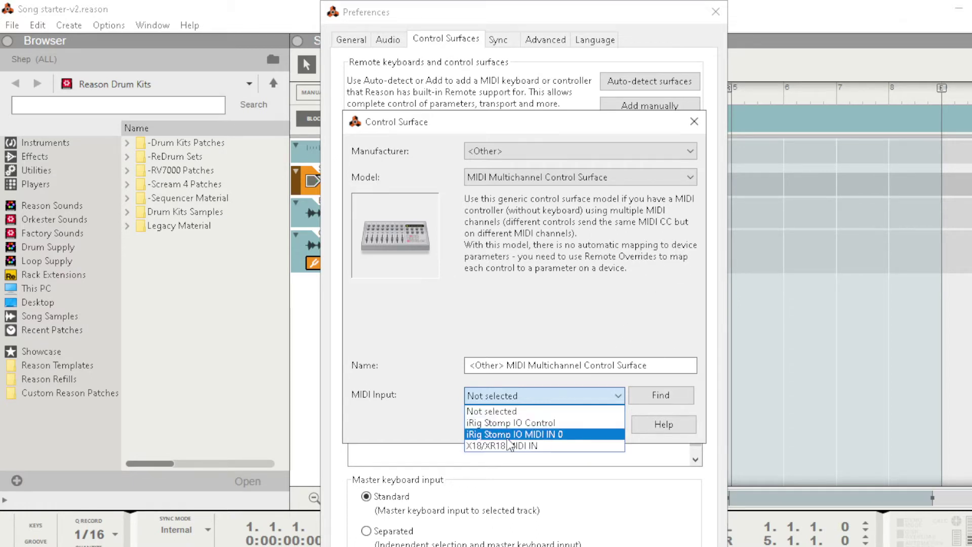
# Step: Close the preferences without adding another control surface and select the Guitar #1 track in the sequencer
pyautogui.click(695, 122)
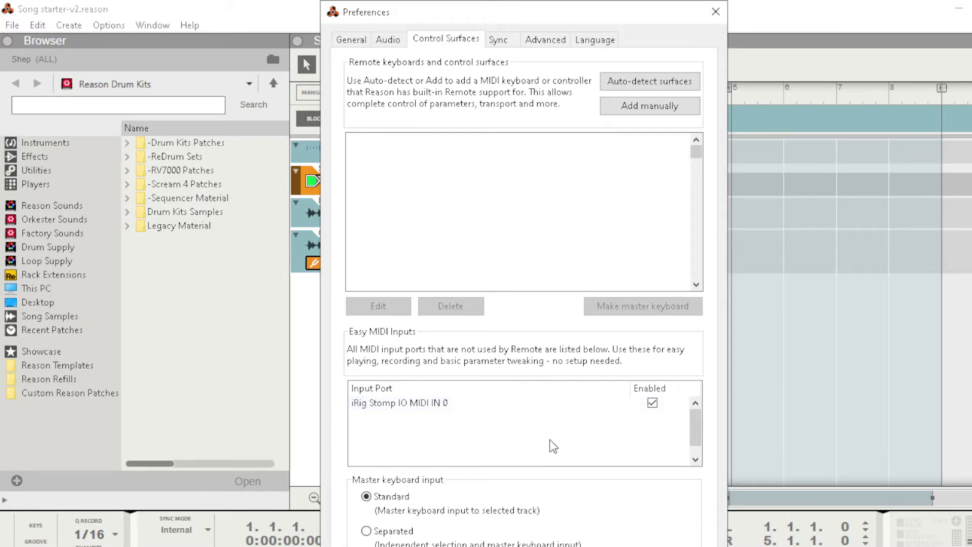
pyautogui.click(716, 12)
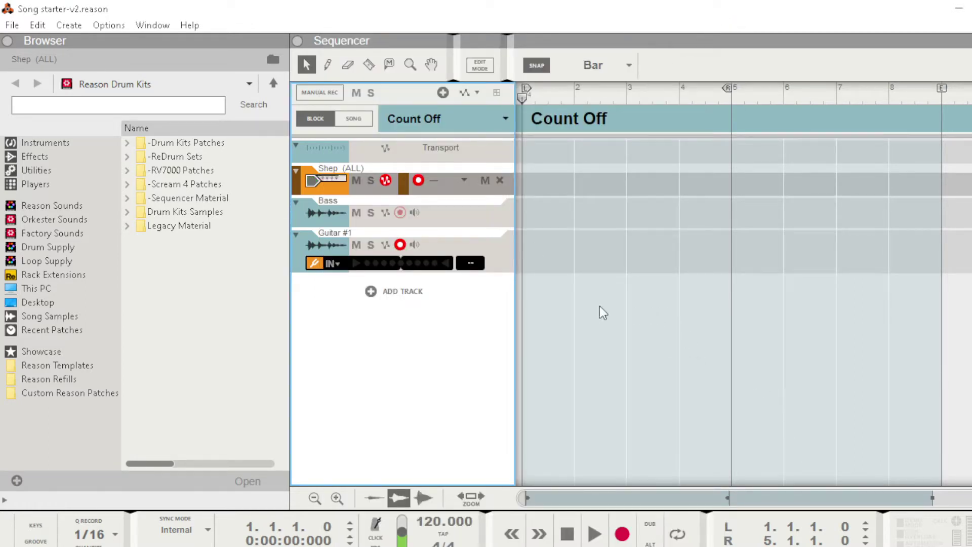
pyautogui.click(490, 247)
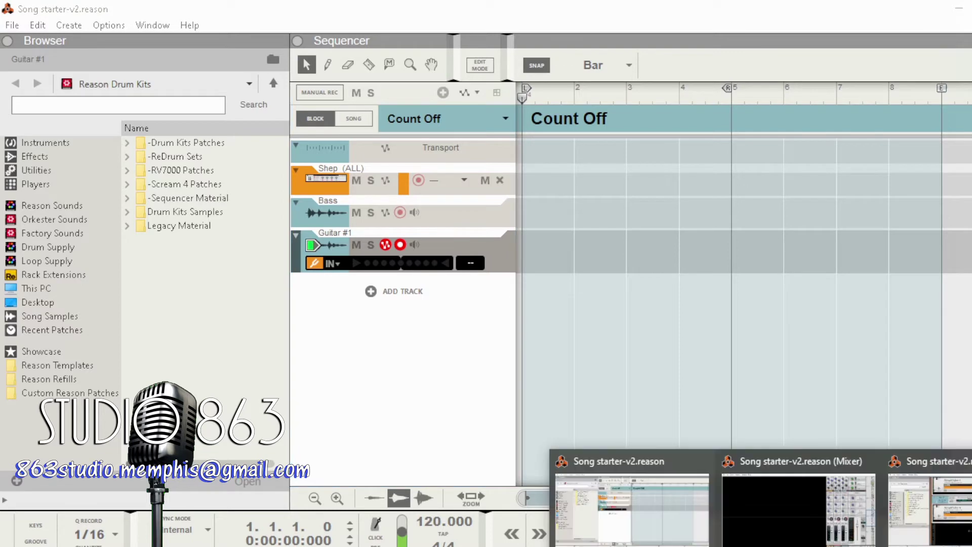
# Step: In the rack's hardware interface, show Advanced MIDI and route bus A channel 1 to AmpliTube 4 1 on the Guitar #1 audio track
pyautogui.click(800, 502)
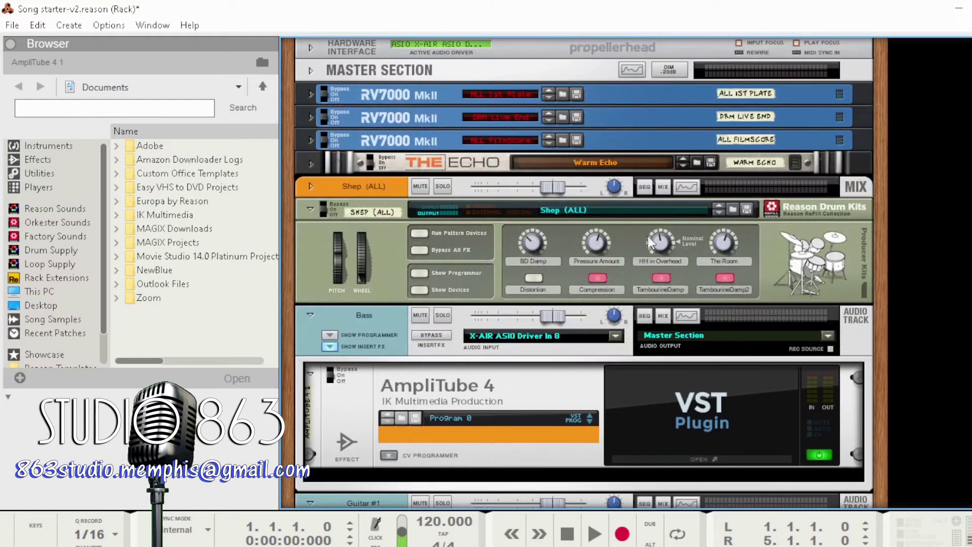
pyautogui.click(310, 48)
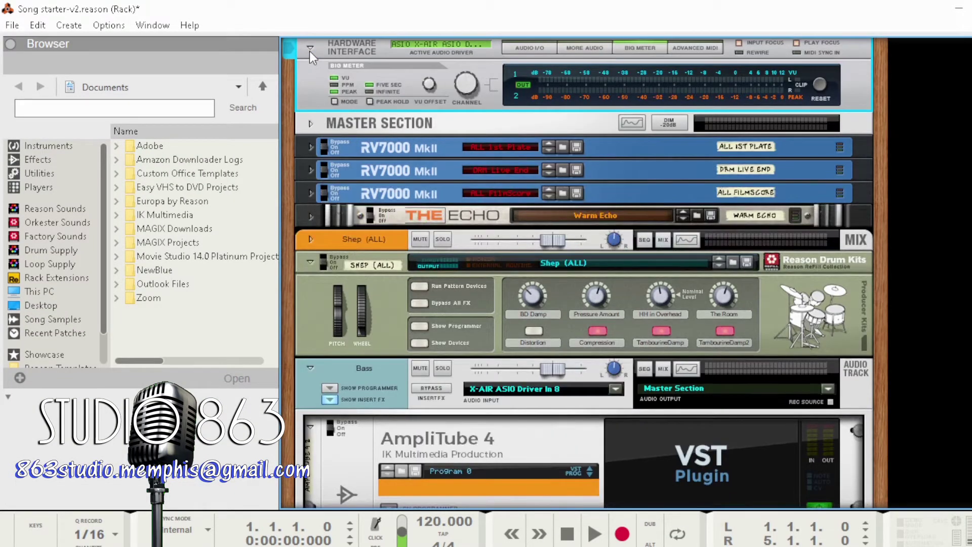
pyautogui.click(694, 46)
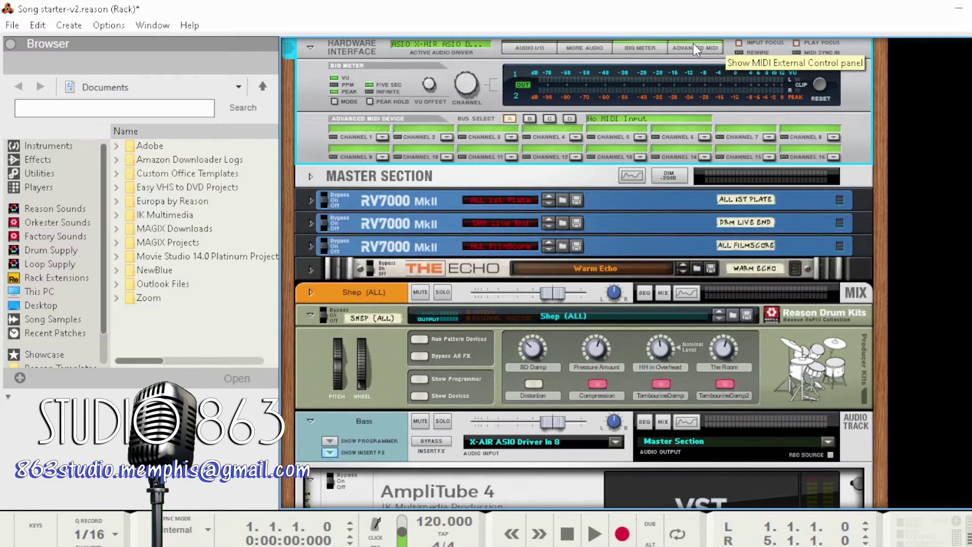
pyautogui.click(382, 136)
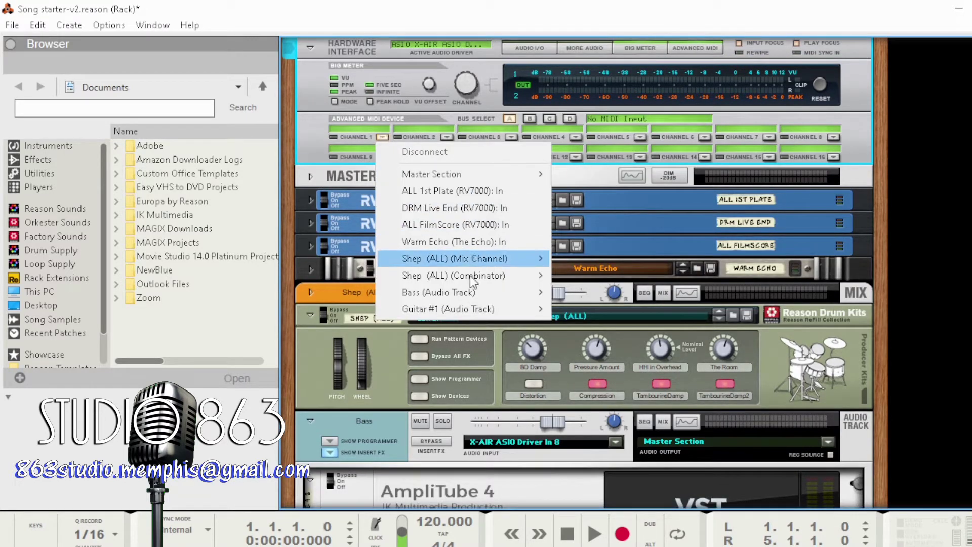
pyautogui.moveTo(464, 308)
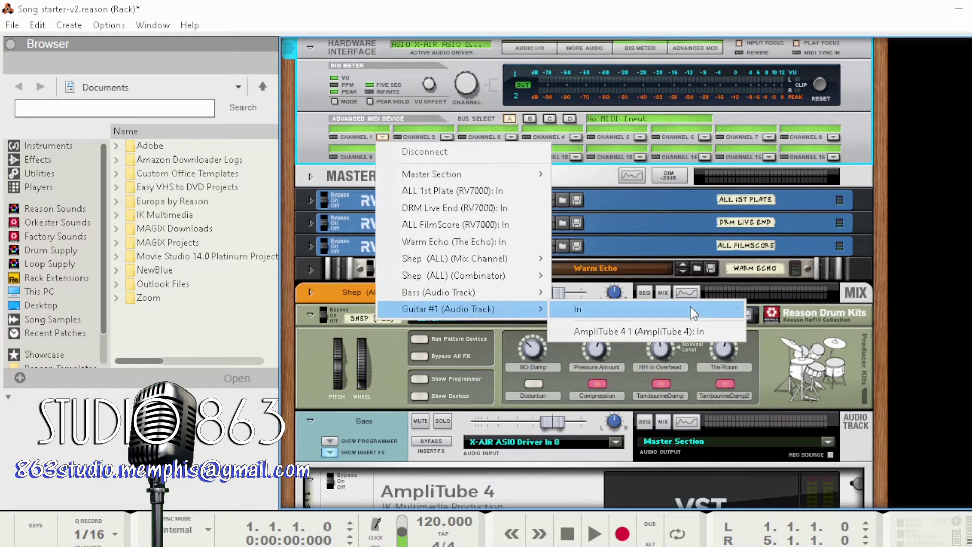
pyautogui.click(657, 336)
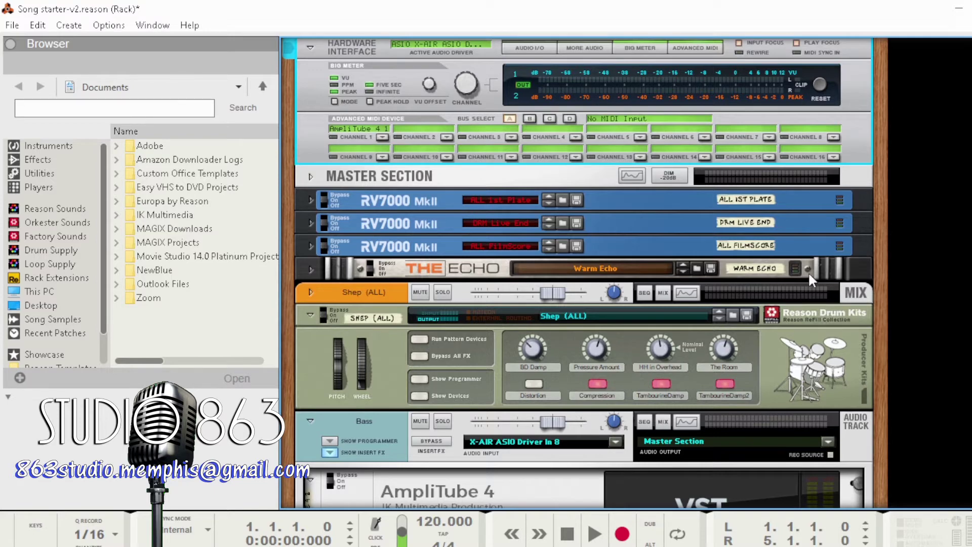
# Step: Create a sequencer track for the AmpliTube 4 device inserted on the Guitar #1 audio track
pyautogui.scroll(-10, 808, 272)
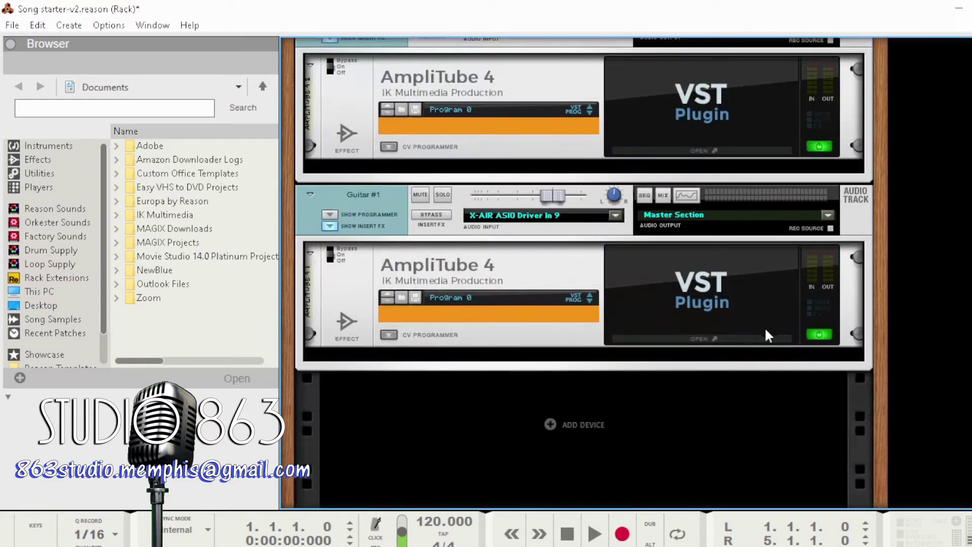
pyautogui.rightClick(770, 306)
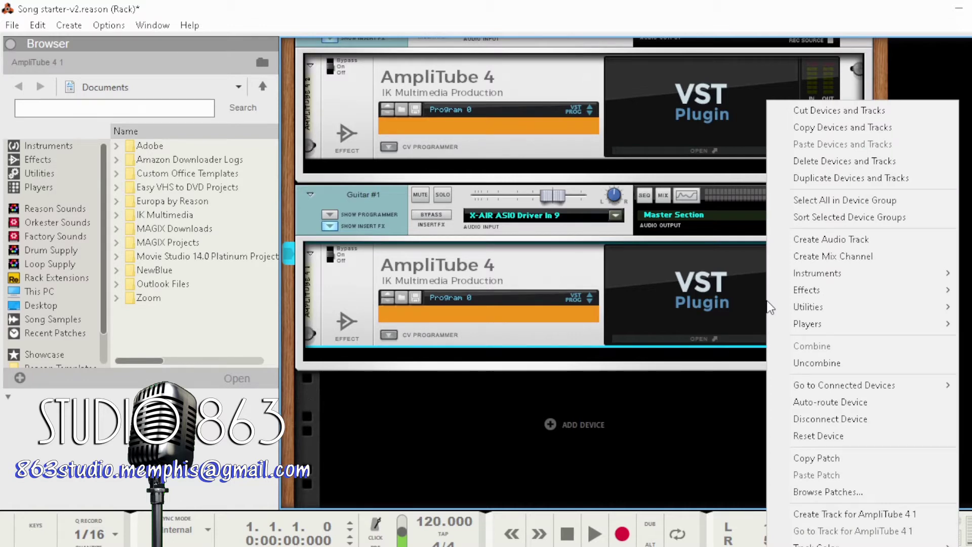
pyautogui.click(806, 507)
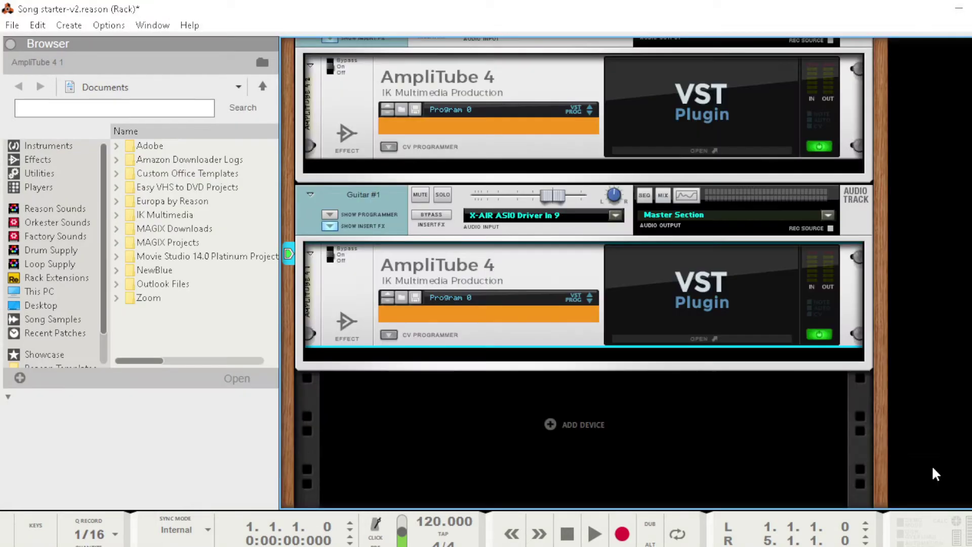
pyautogui.press('F6')
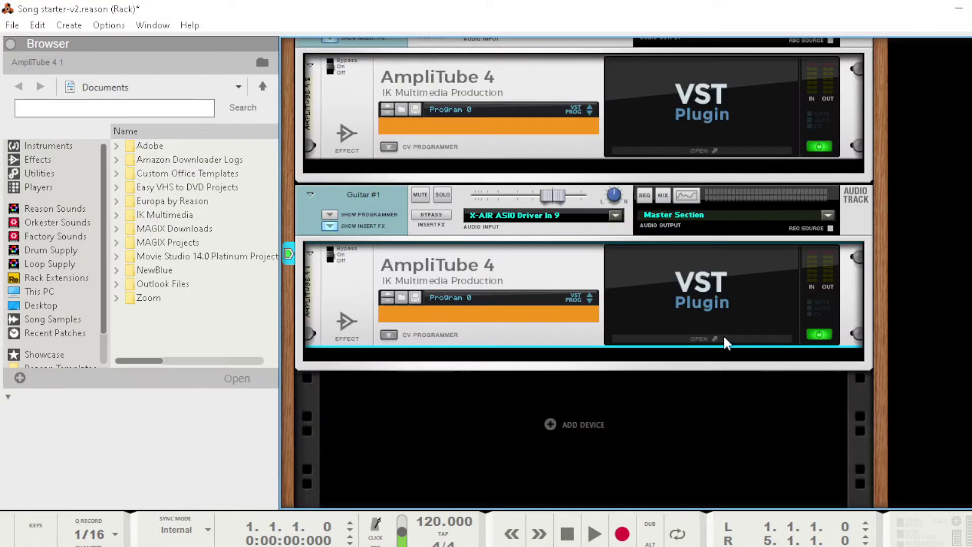
# Step: Open Guitar #1's AmpliTube, search its presets for "joe", load Wah Lead 1 and show the Stomp A pedals
pyautogui.click(698, 338)
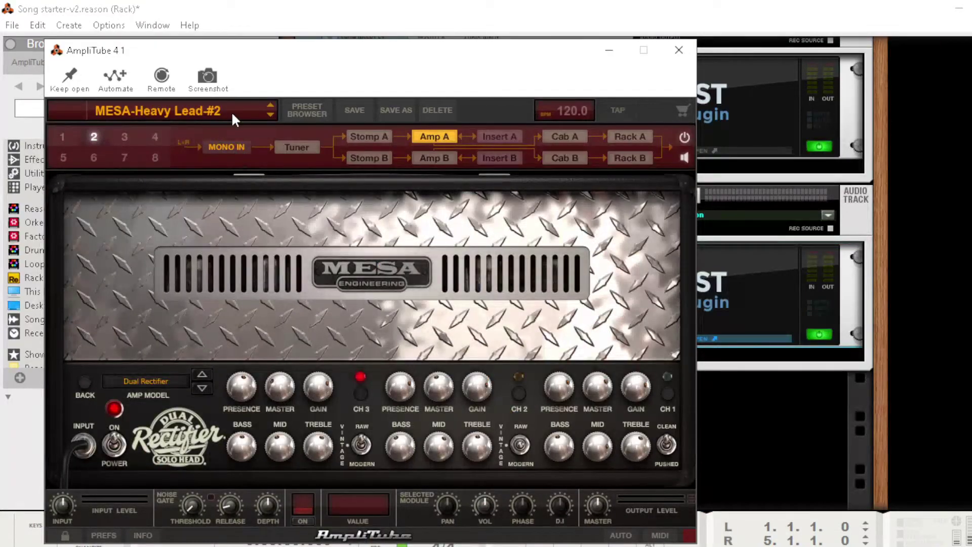
pyautogui.click(304, 111)
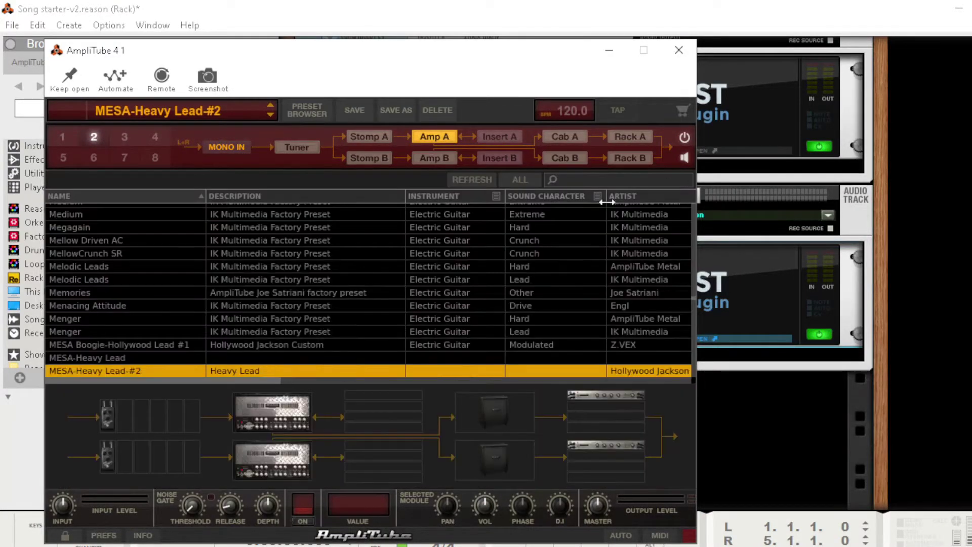
pyautogui.click(610, 177)
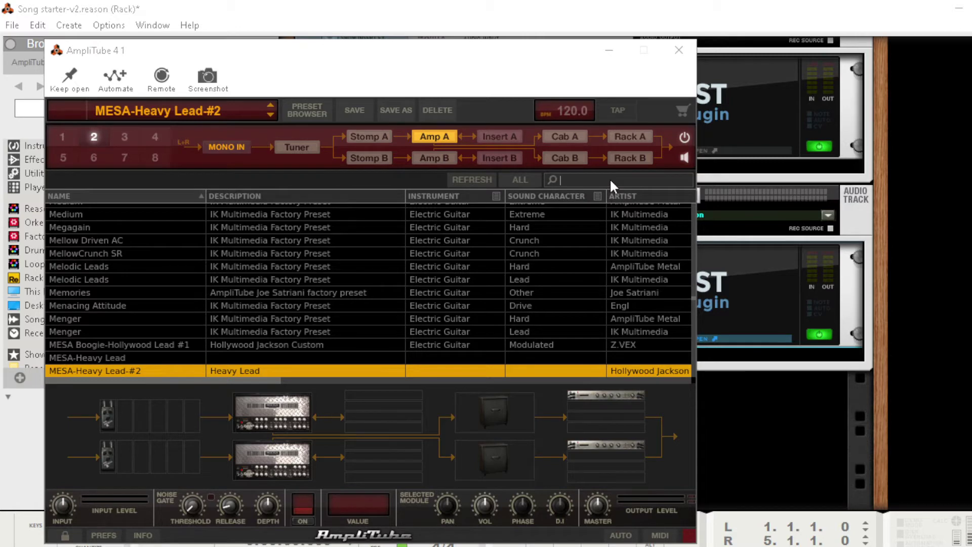
pyautogui.write('joe')
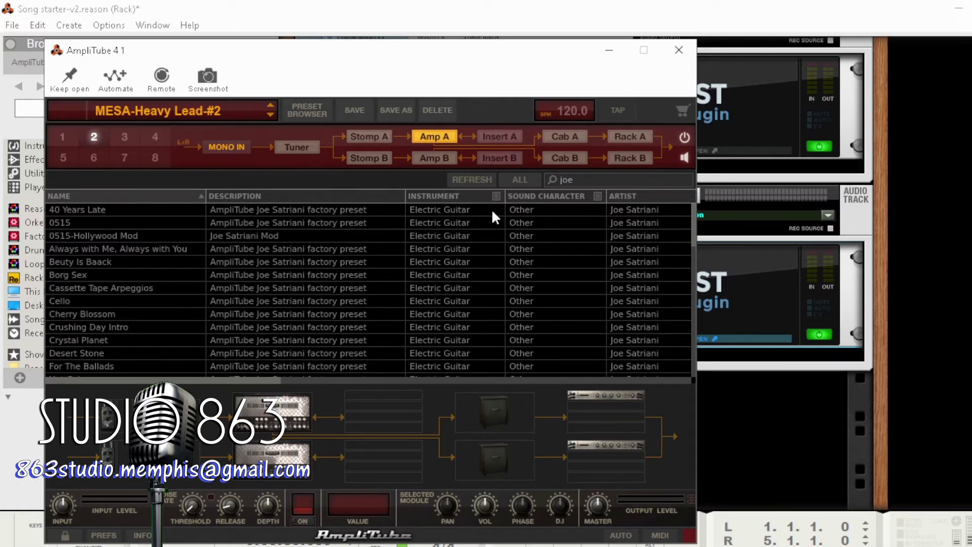
pyautogui.scroll(-10, 220, 335)
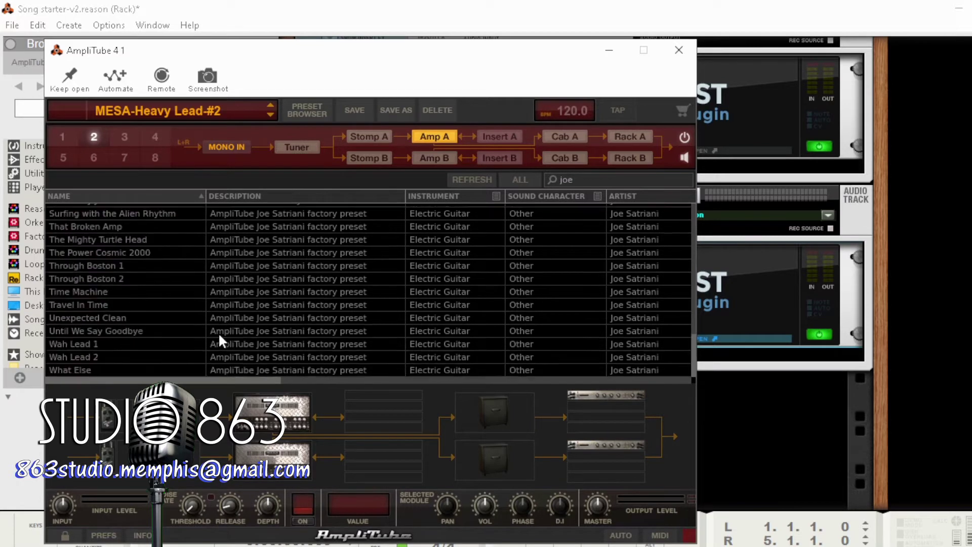
pyautogui.click(146, 344)
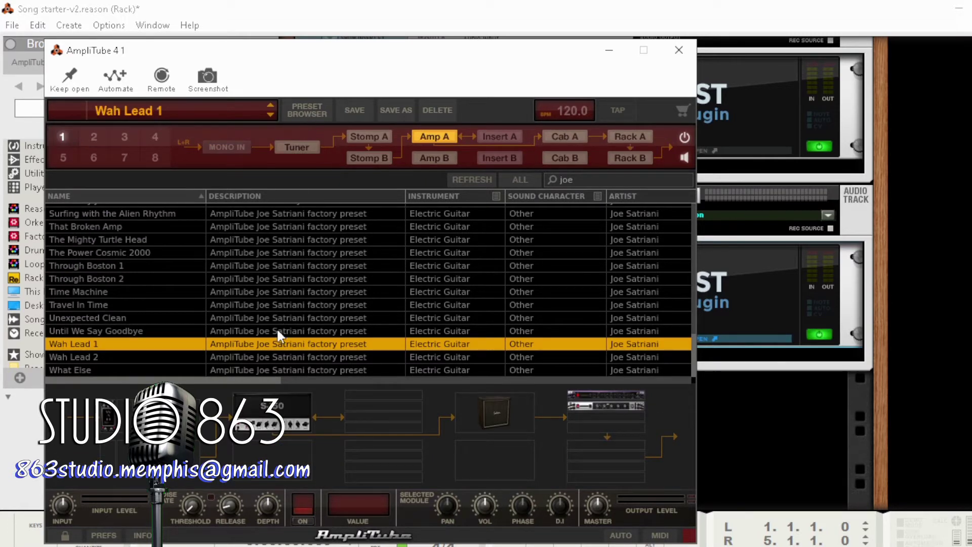
pyautogui.click(361, 142)
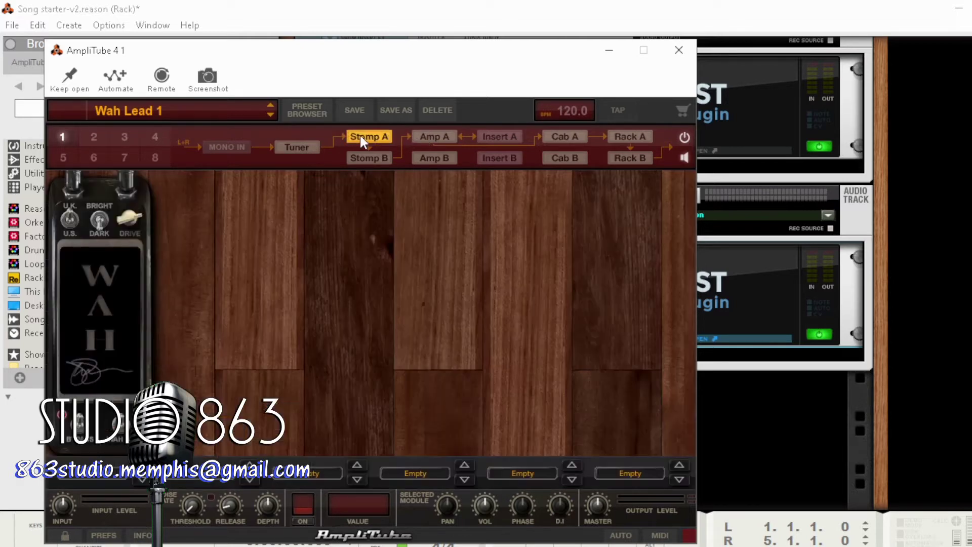
# Step: Start MIDI Learn for the pedal of the Satch Wah in AmpliTube's Stomp A
pyautogui.rightClick(123, 334)
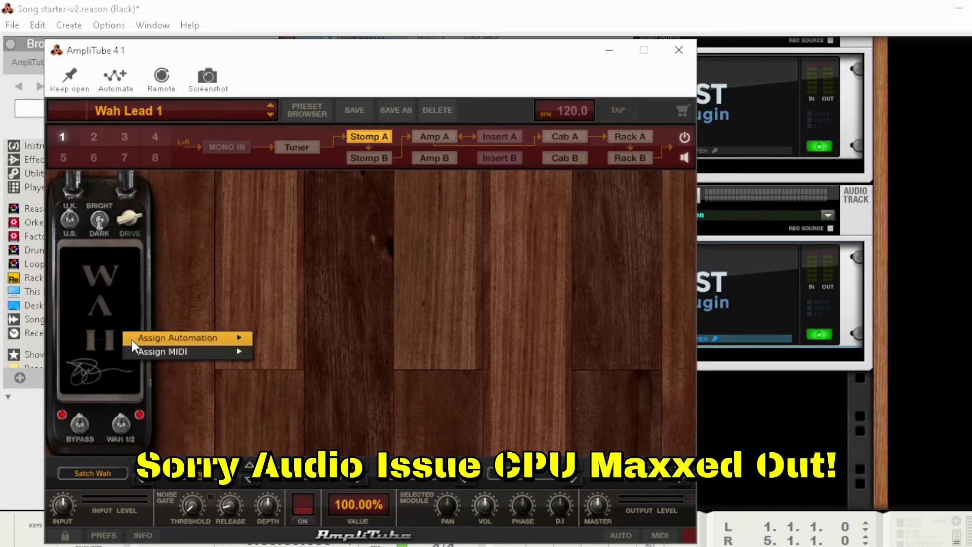
pyautogui.moveTo(148, 357)
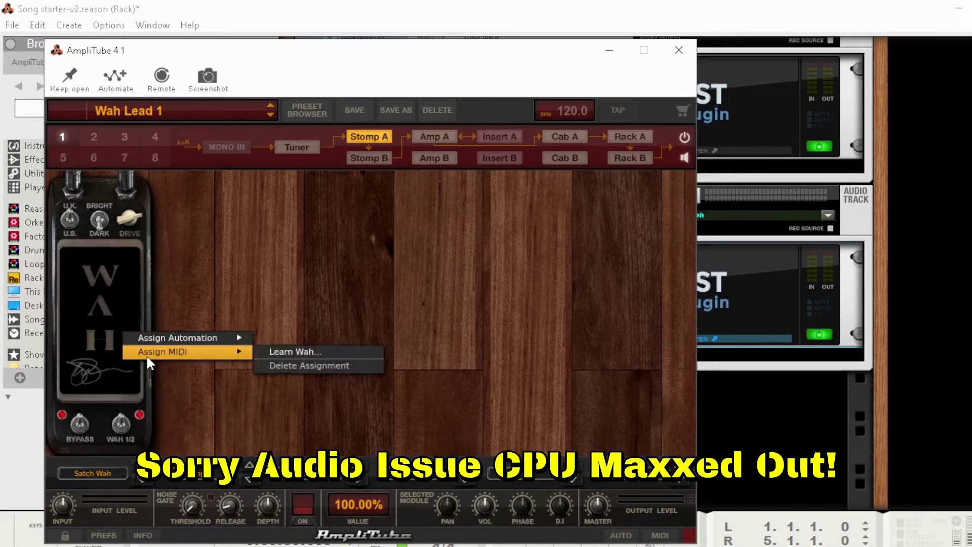
pyautogui.click(281, 357)
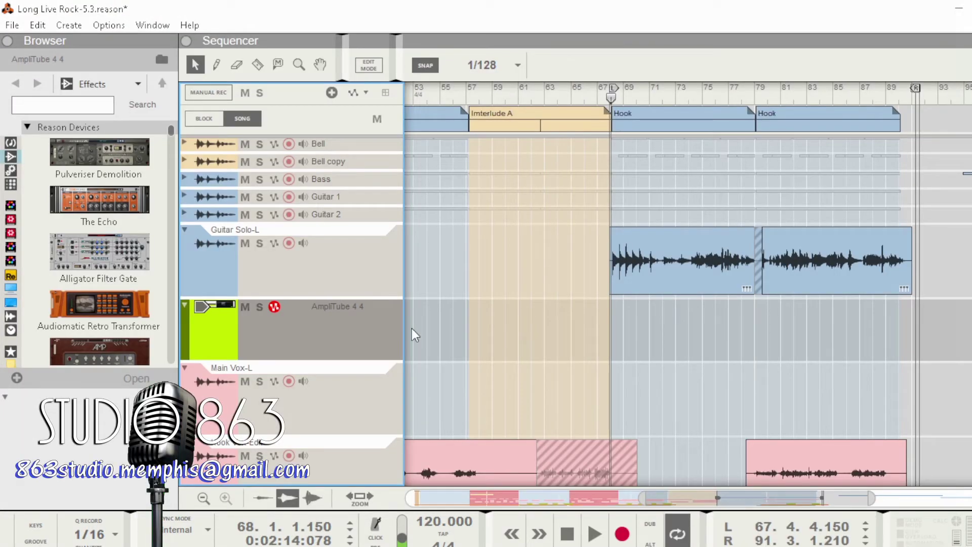
# Step: Record the wah pedal movements on the AmpliTube 4 4 track from about bar 68 through both Hook sections, and stop at about bar 90
pyautogui.click(615, 102)
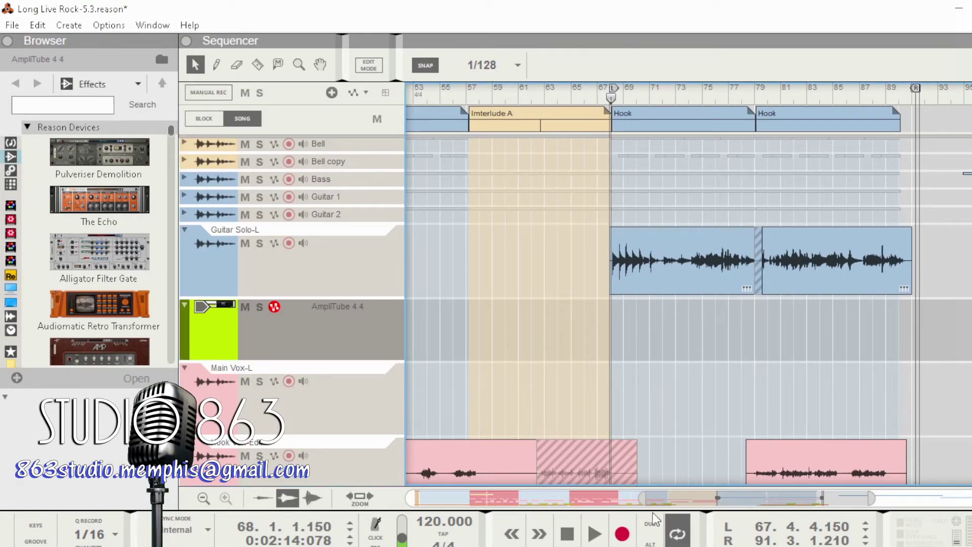
pyautogui.click(623, 535)
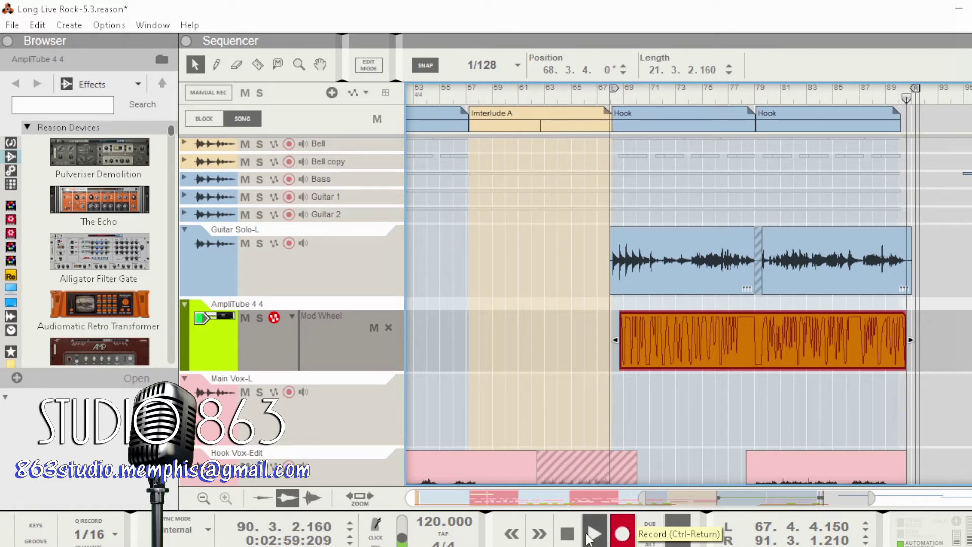
pyautogui.click(568, 533)
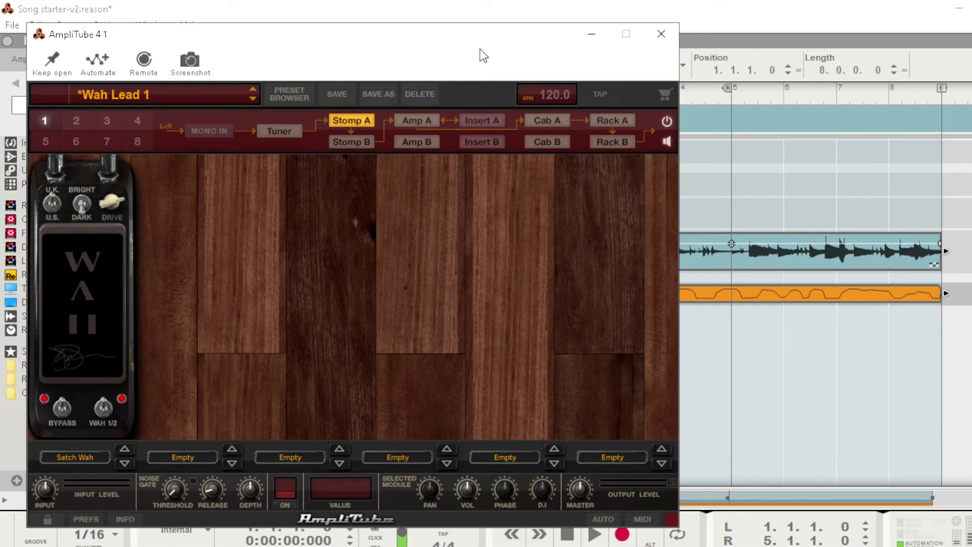
# Step: Minimize the AmpliTube window and open the Control Surfaces preferences
pyautogui.click(600, 38)
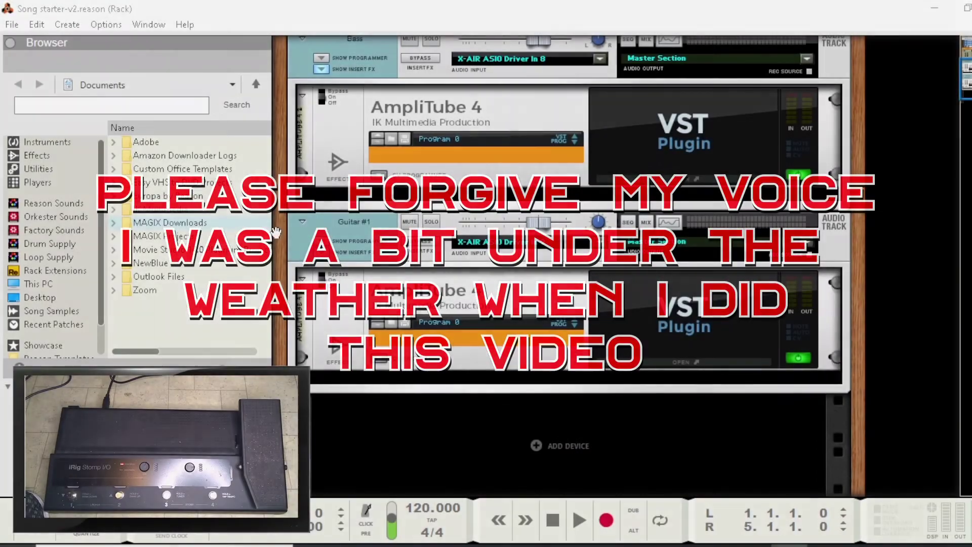
pyautogui.click(39, 28)
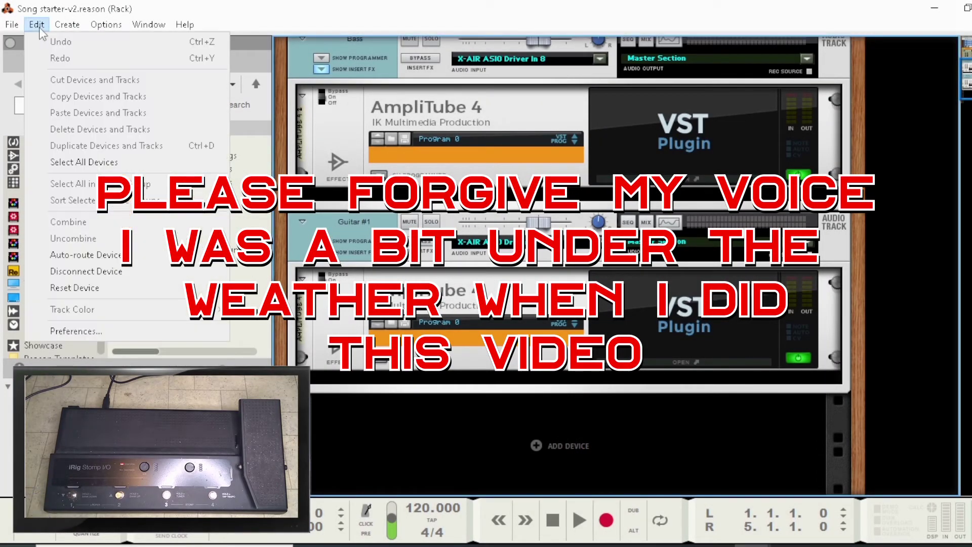
pyautogui.click(144, 332)
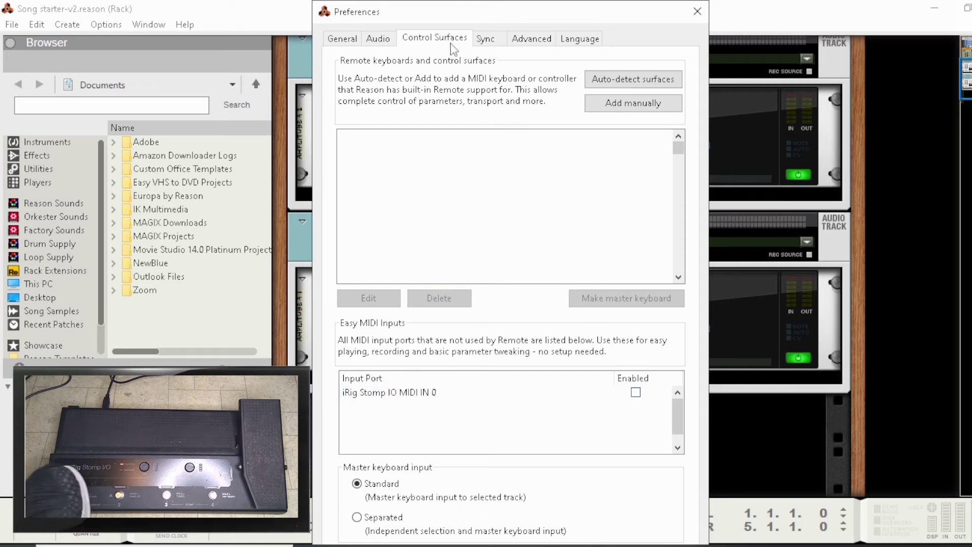
# Step: Begin adding a control surface manually with manufacturer <Other>, model MIDI Multichannel Control Surface and MIDI input iRig Stomp IO Control
pyautogui.click(623, 106)
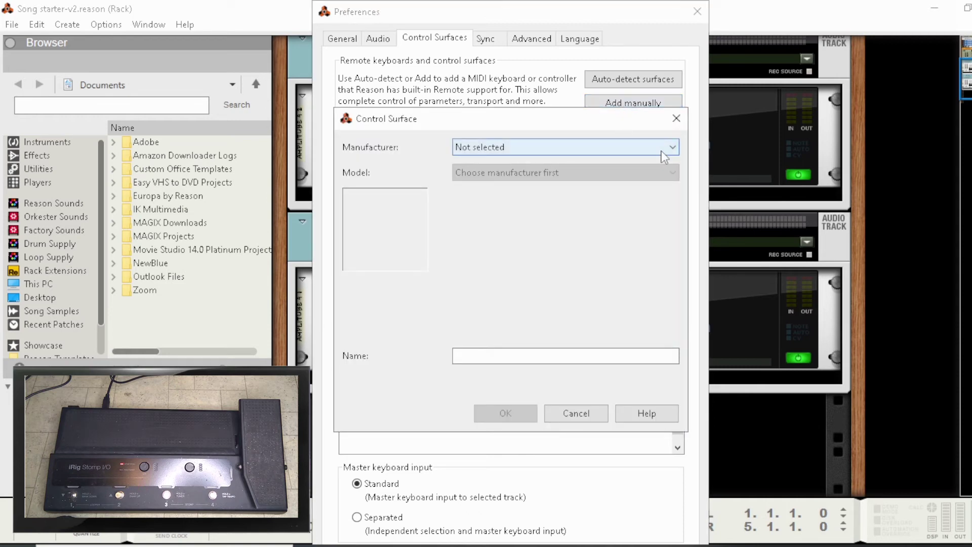
pyautogui.click(673, 148)
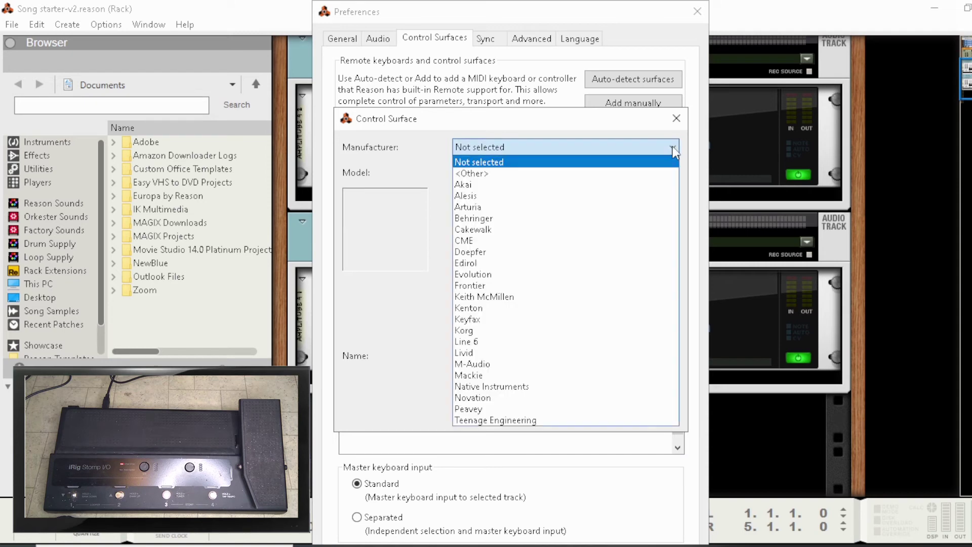
pyautogui.click(620, 174)
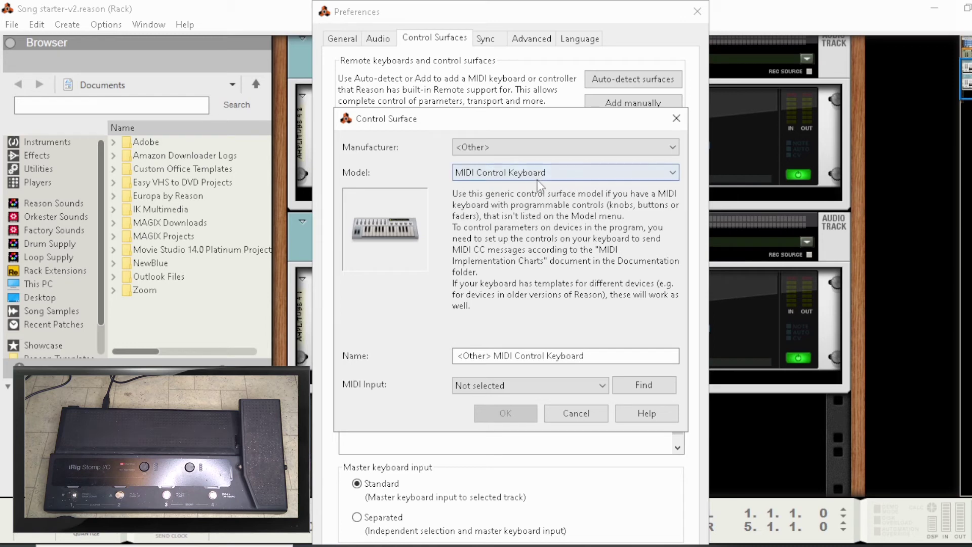
pyautogui.click(675, 174)
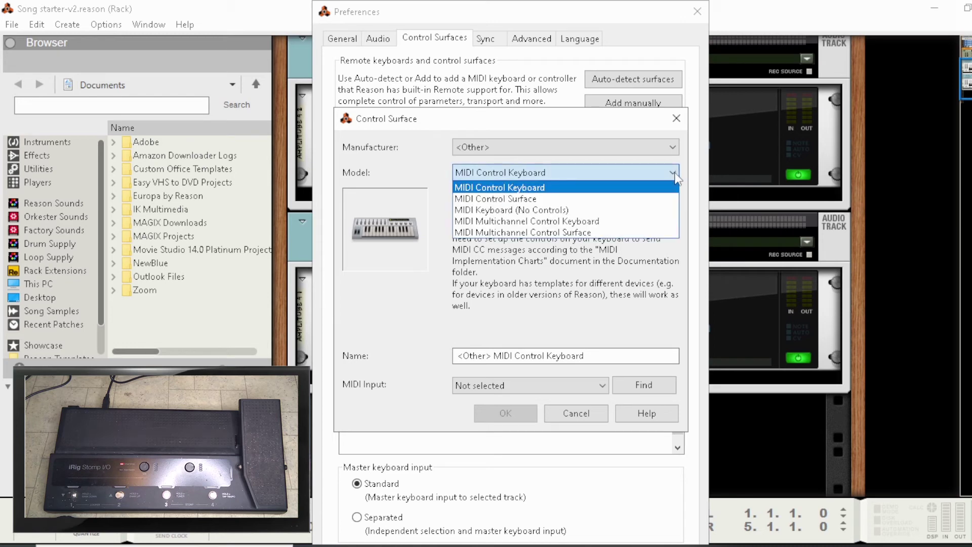
pyautogui.click(639, 232)
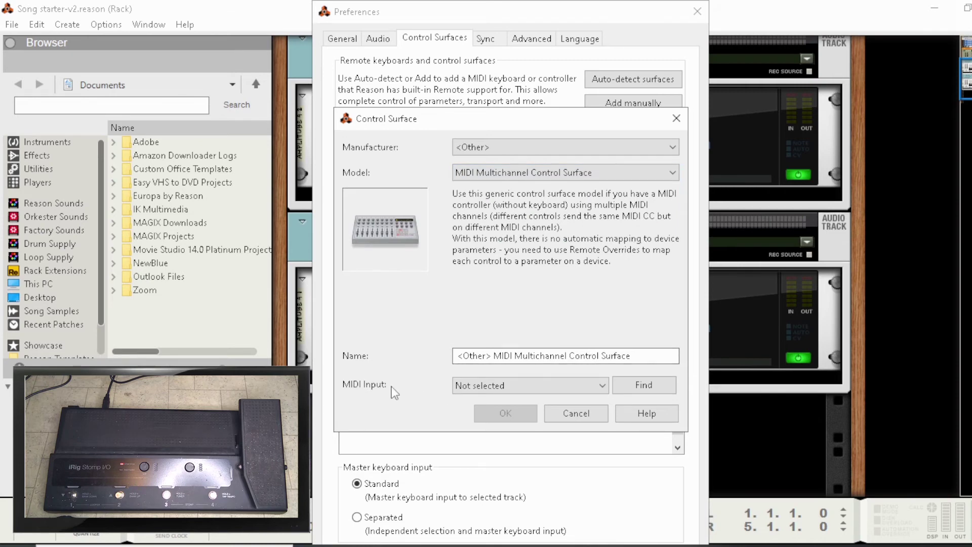
pyautogui.click(595, 390)
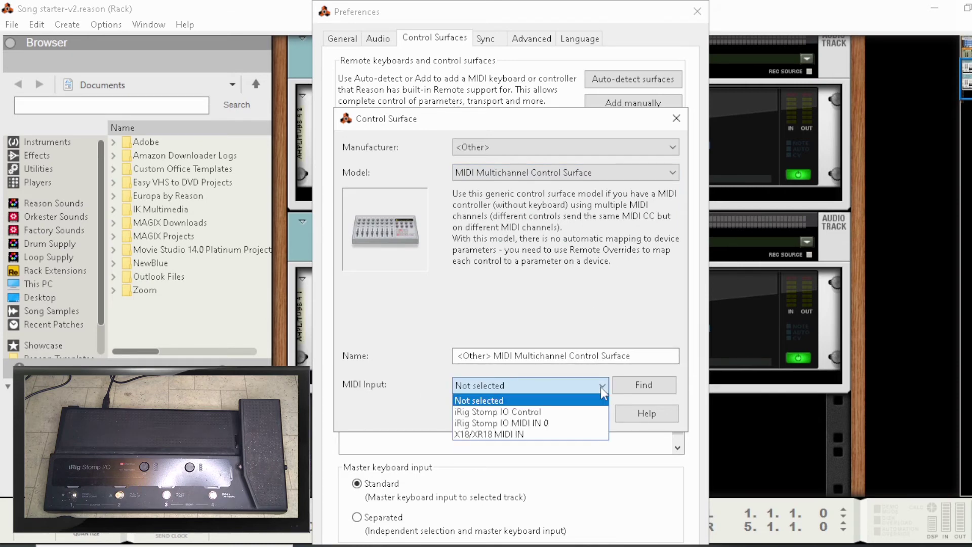
pyautogui.click(576, 412)
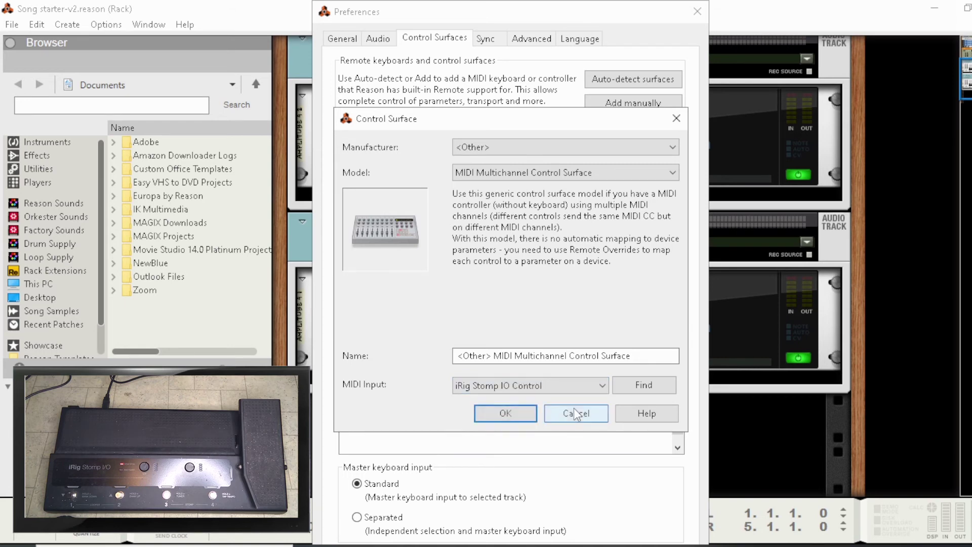
# Step: Run Find MIDI Input for the control surface and repeat the detection while operating the pedalboard's switches and expression pedal
pyautogui.click(643, 386)
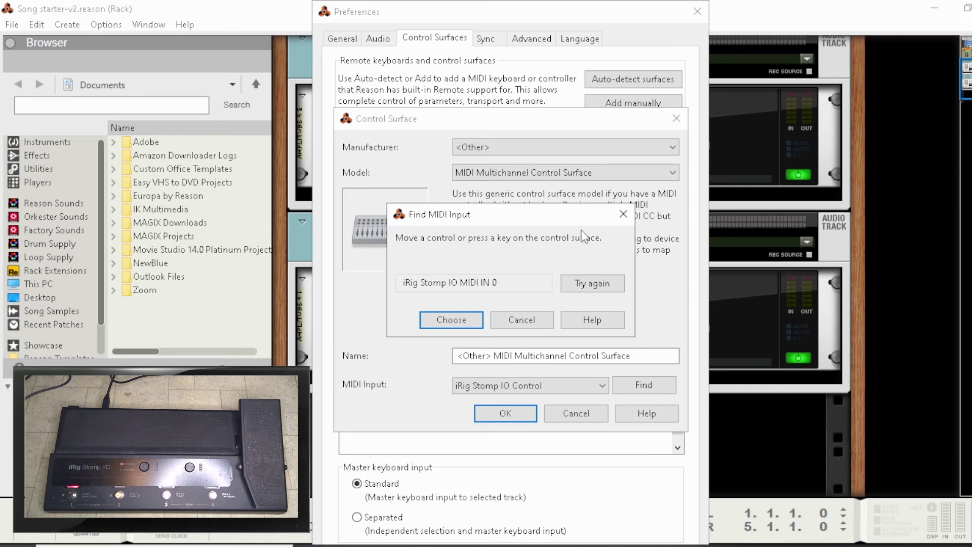
pyautogui.click(590, 281)
pyautogui.click(589, 282)
pyautogui.click(590, 282)
pyautogui.click(589, 281)
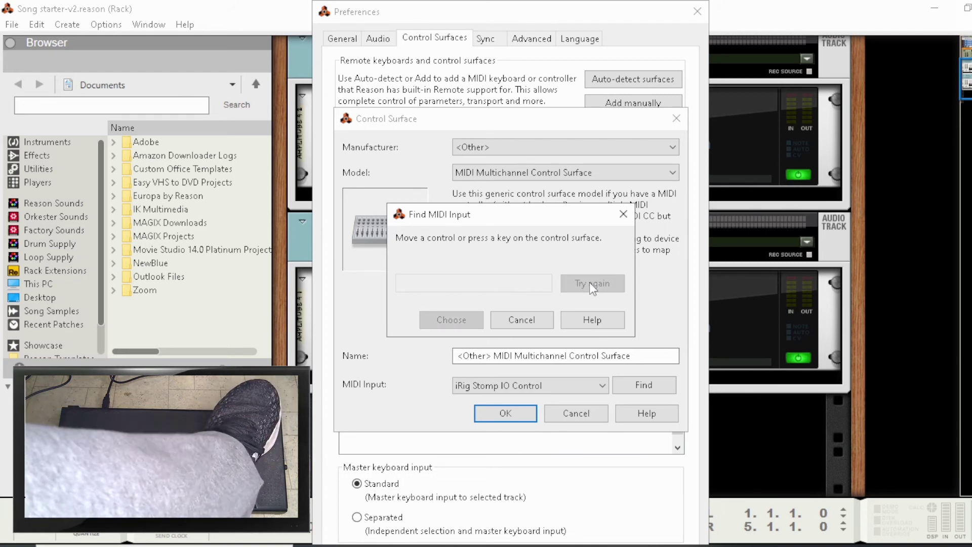